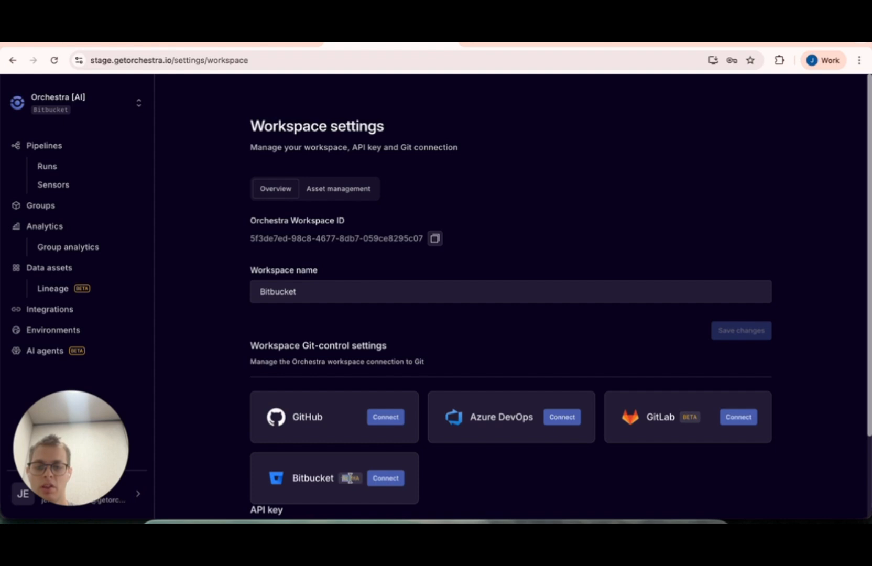
{"action": "left_click", "coordinate": [494, 465]}
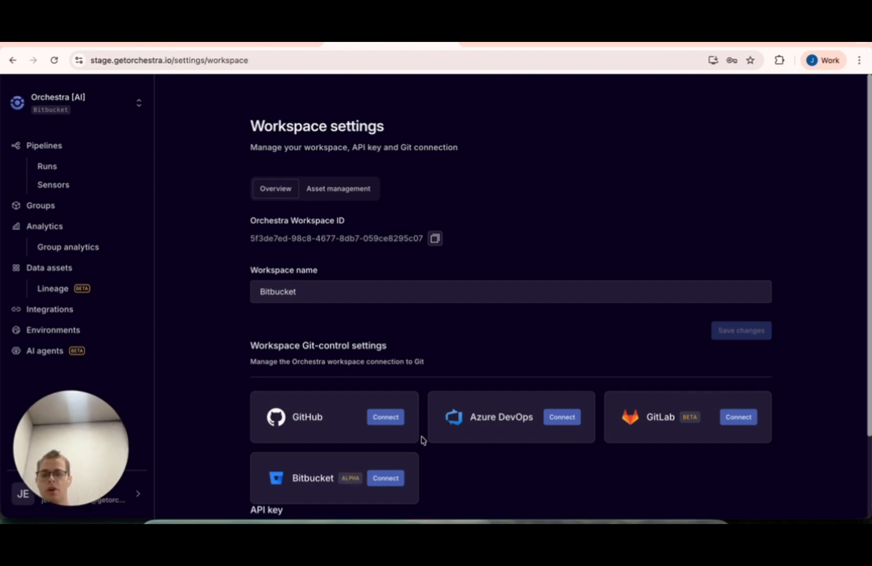
{"action": "mouse_move", "coordinate": [105, 477]}
{"action": "left_click", "coordinate": [134, 496]}
{"action": "mouse_move", "coordinate": [253, 373]}
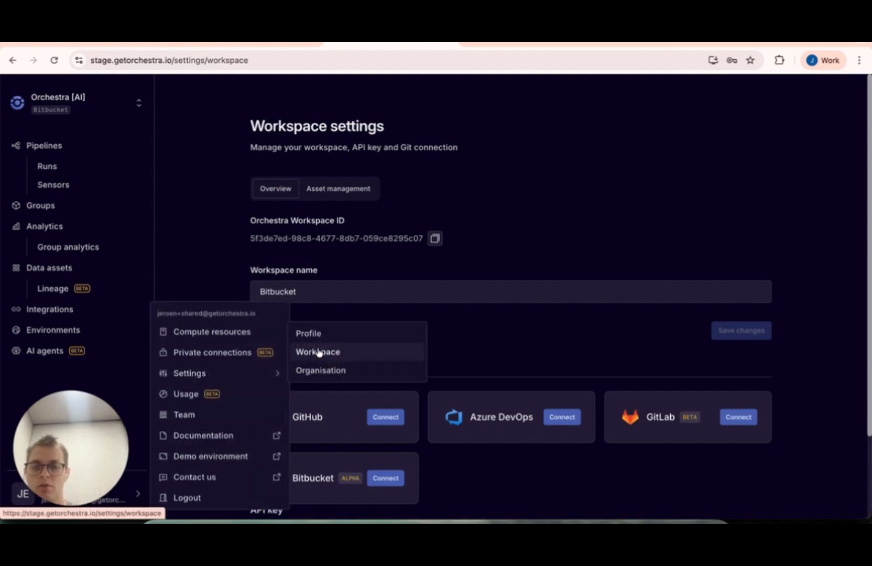
{"action": "left_click", "coordinate": [477, 495]}
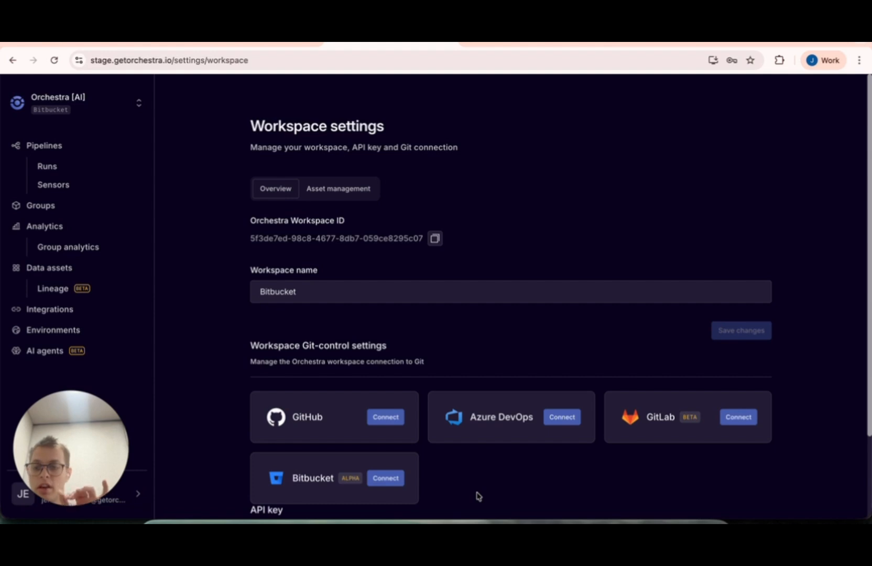
Step: Start connecting the Orchestra workspace to Bitbucket, entering orchestra-hq as the Bitbucket workspace
{"action": "left_click", "coordinate": [391, 480]}
{"action": "type", "text": "orchestra-hq"}
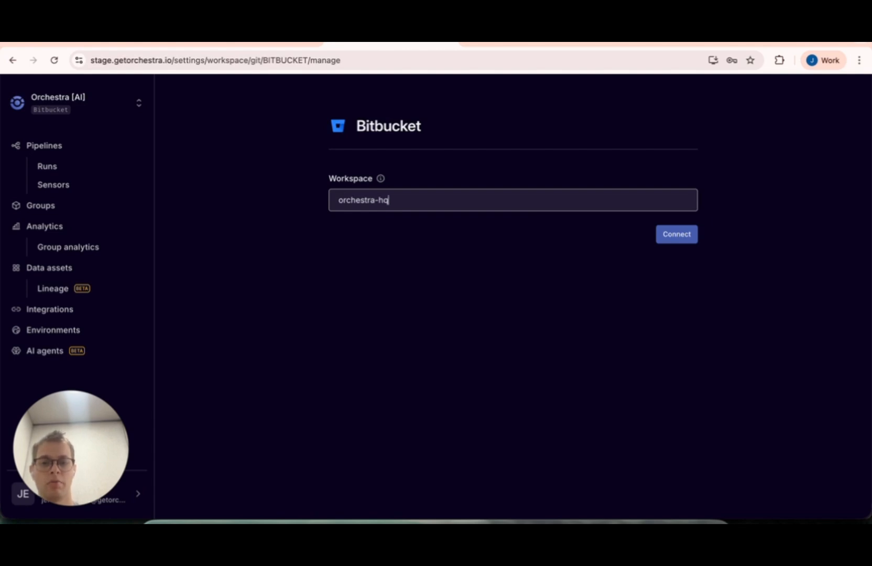
{"action": "key", "text": "Return"}
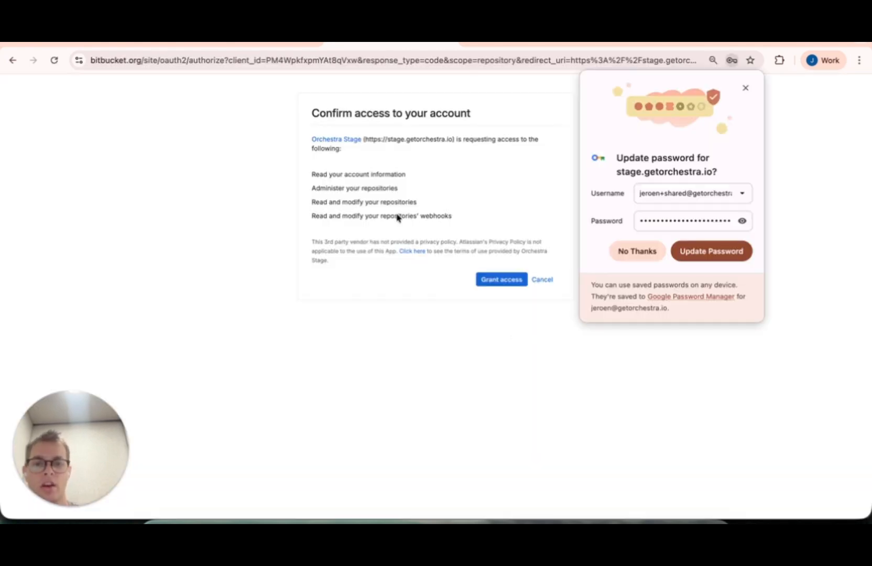
Step: Review the requested repository permissions, grant Orchestra Stage access to the Bitbucket account, and dismiss the password offer and connection notice
{"action": "double_click", "coordinate": [384, 190]}
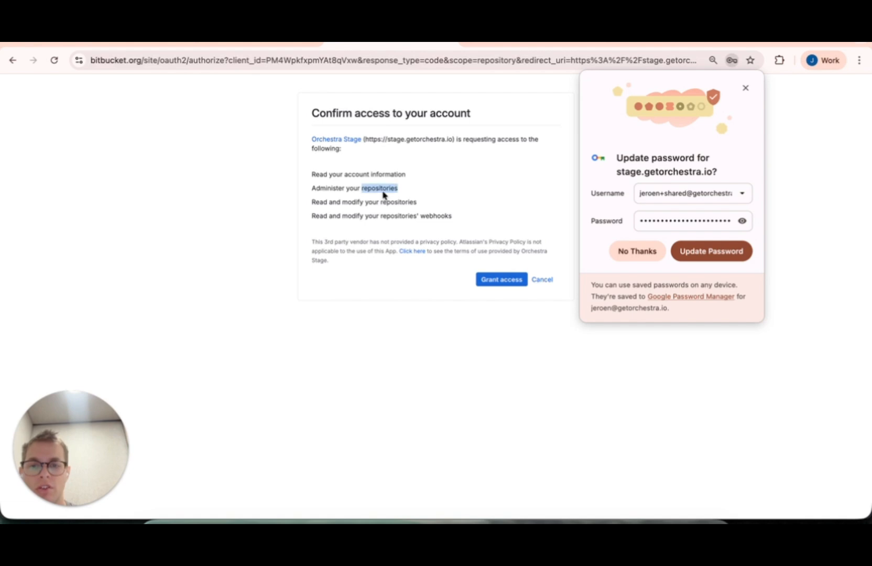
{"action": "double_click", "coordinate": [368, 203]}
{"action": "double_click", "coordinate": [389, 215]}
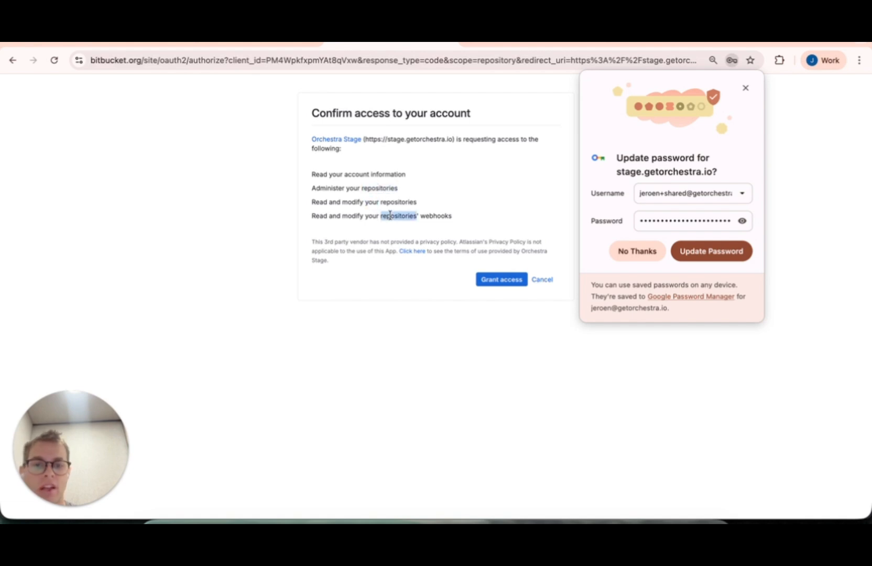
{"action": "left_click", "coordinate": [496, 282]}
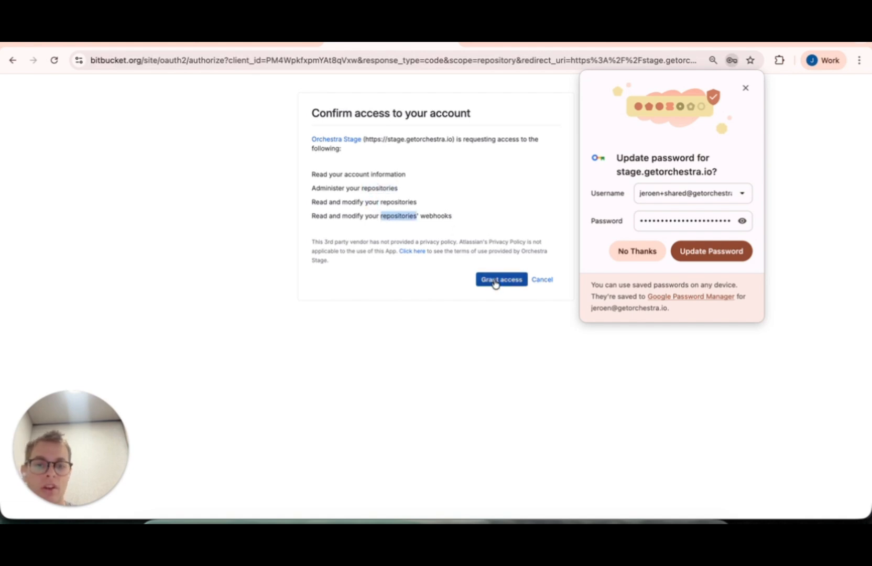
{"action": "left_click", "coordinate": [745, 89]}
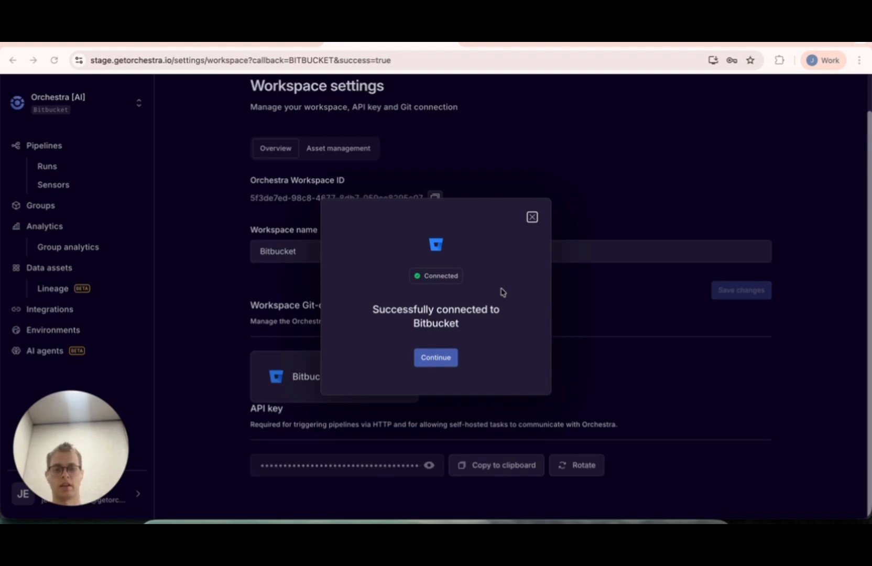
{"action": "left_click", "coordinate": [434, 362]}
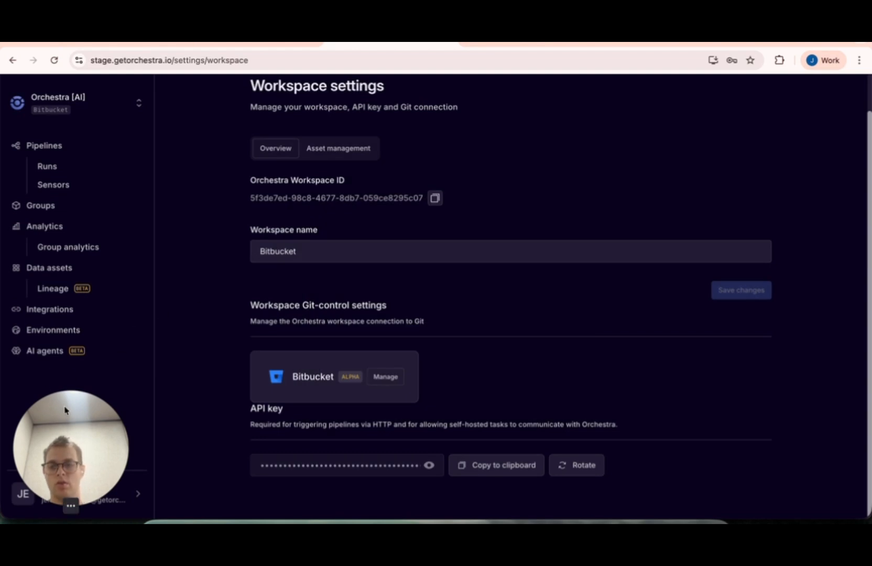
Step: Connect the user profile to Bitbucket in its user Git-control settings, dismissing the password update offer and the connection notice
{"action": "left_click_drag", "start_coordinate": [64, 409], "coordinate": [66, 326]}
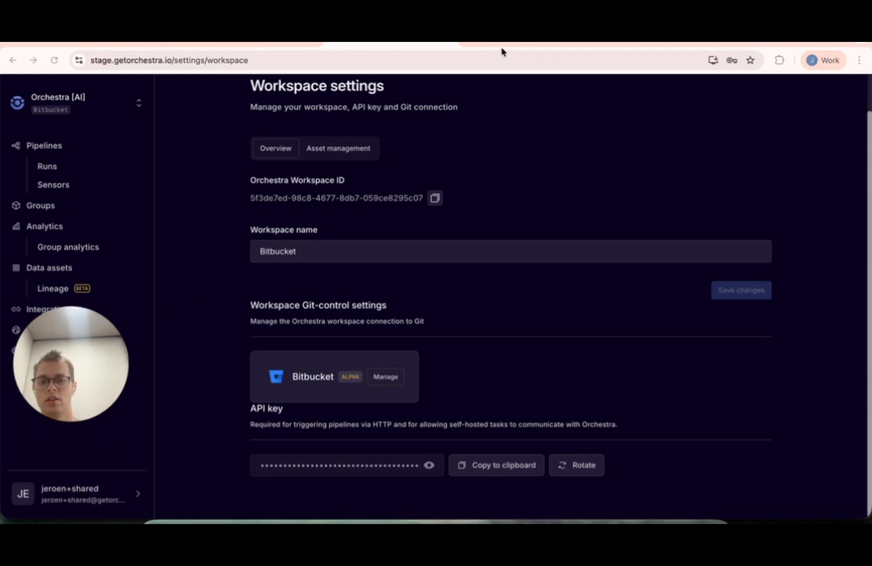
{"action": "left_click", "coordinate": [87, 495]}
{"action": "mouse_move", "coordinate": [239, 377]}
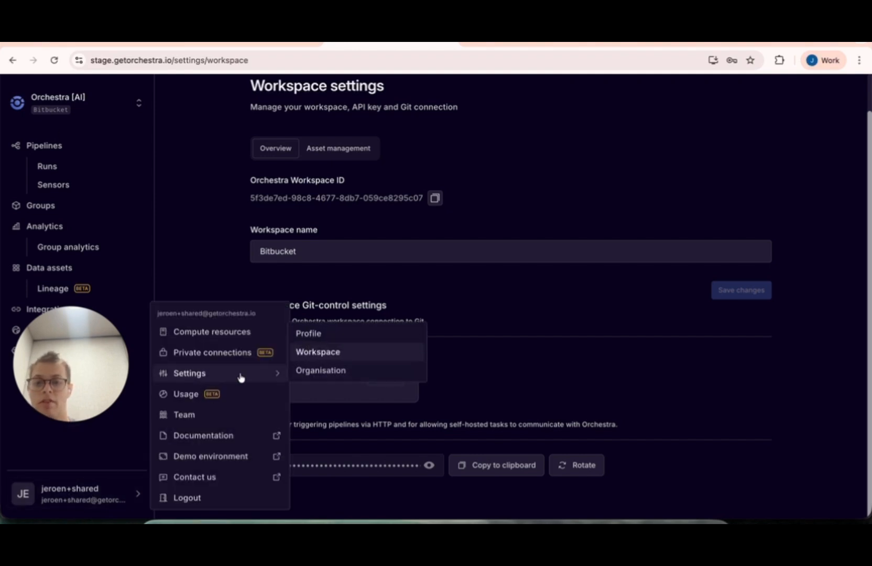
{"action": "left_click", "coordinate": [336, 336]}
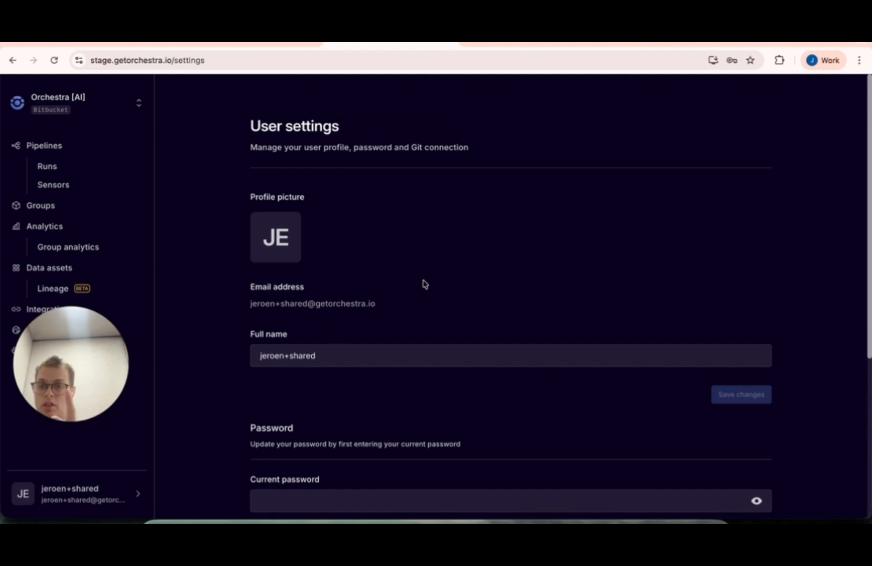
{"action": "scroll", "coordinate": [424, 284], "scroll_direction": "down", "scroll_amount": 5}
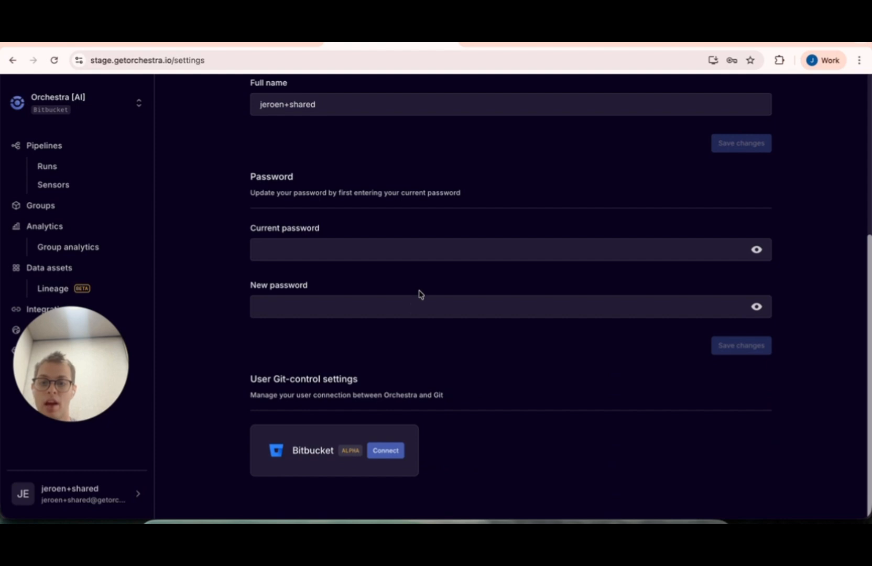
{"action": "left_click_drag", "start_coordinate": [240, 380], "coordinate": [466, 397]}
{"action": "left_click", "coordinate": [467, 398]}
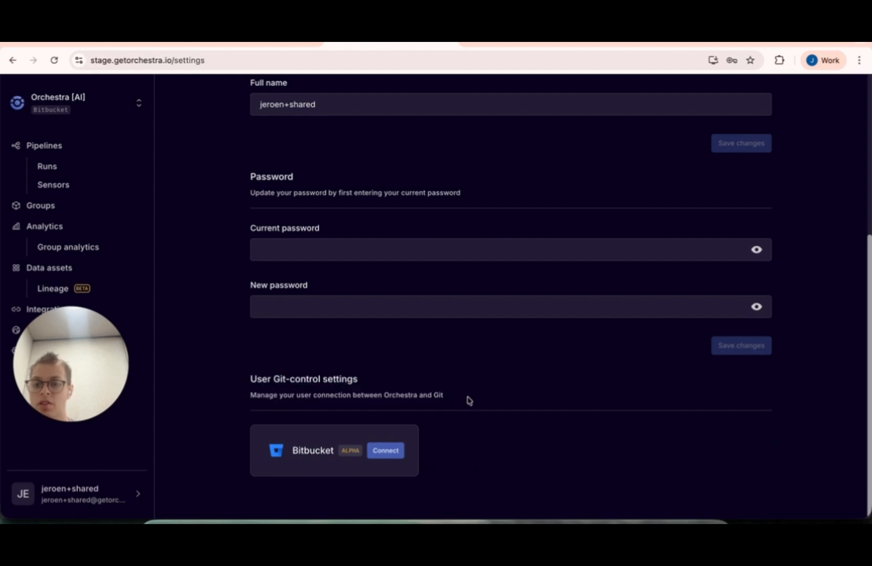
{"action": "left_click", "coordinate": [386, 451]}
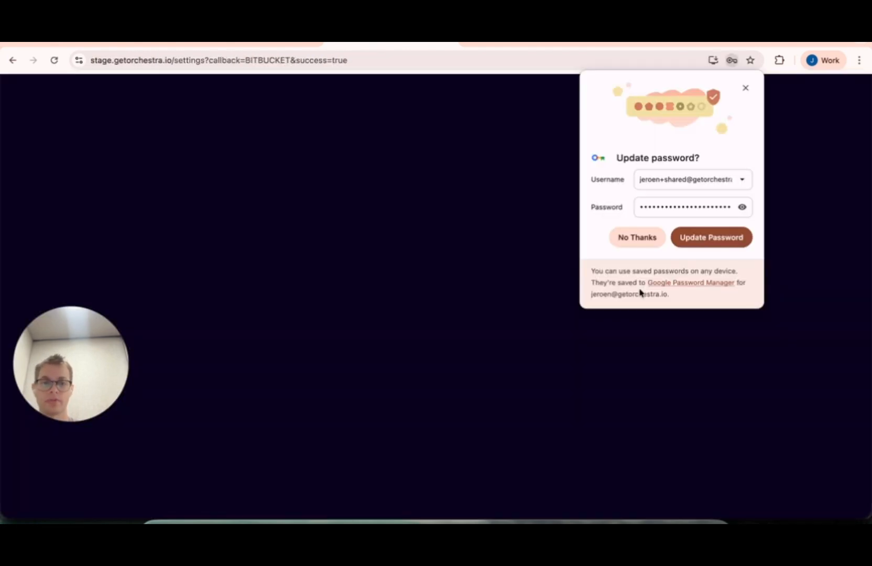
{"action": "left_click", "coordinate": [746, 88]}
{"action": "left_click", "coordinate": [435, 359]}
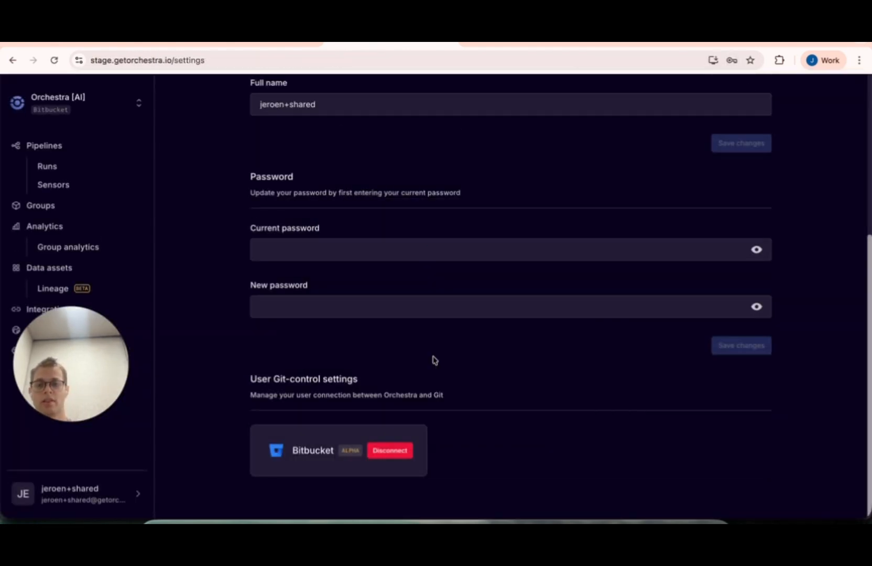
Step: Start a new pipeline by importing an existing one, with orchestra-hq/test as its repository
{"action": "left_click", "coordinate": [78, 150]}
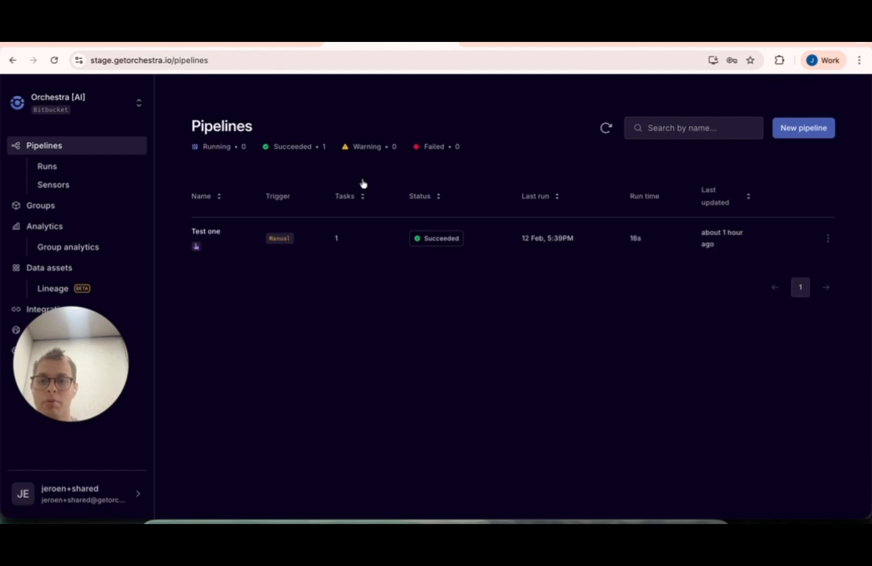
{"action": "left_click", "coordinate": [815, 136]}
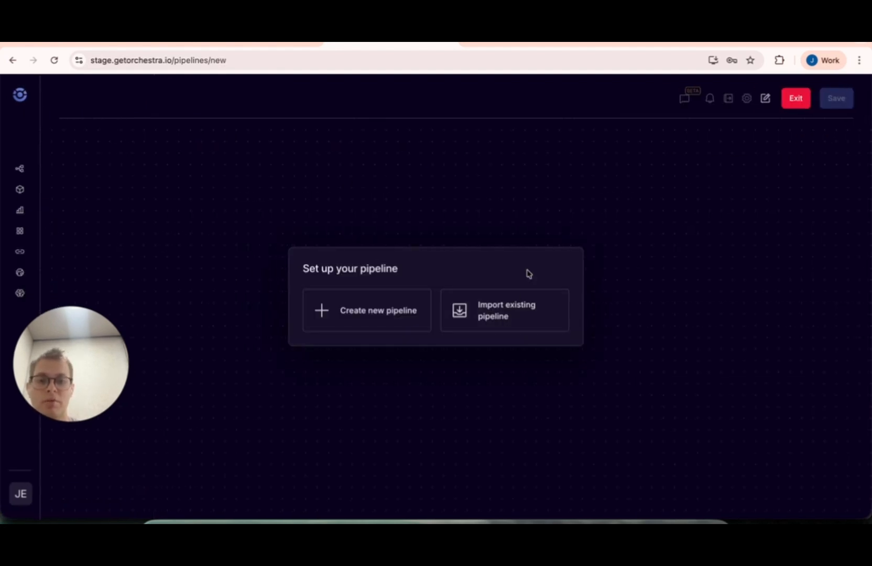
{"action": "left_click", "coordinate": [521, 317]}
{"action": "left_click", "coordinate": [446, 241]}
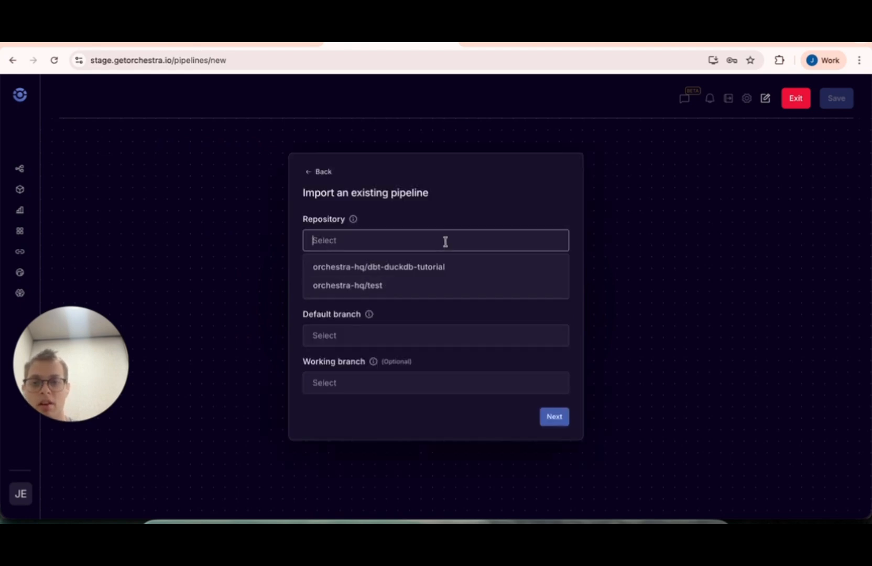
{"action": "left_click", "coordinate": [365, 294]}
Step: Check the YAML file's name in the Bitbucket test repository and set the import path to a.yaml
{"action": "left_click", "coordinate": [388, 288]}
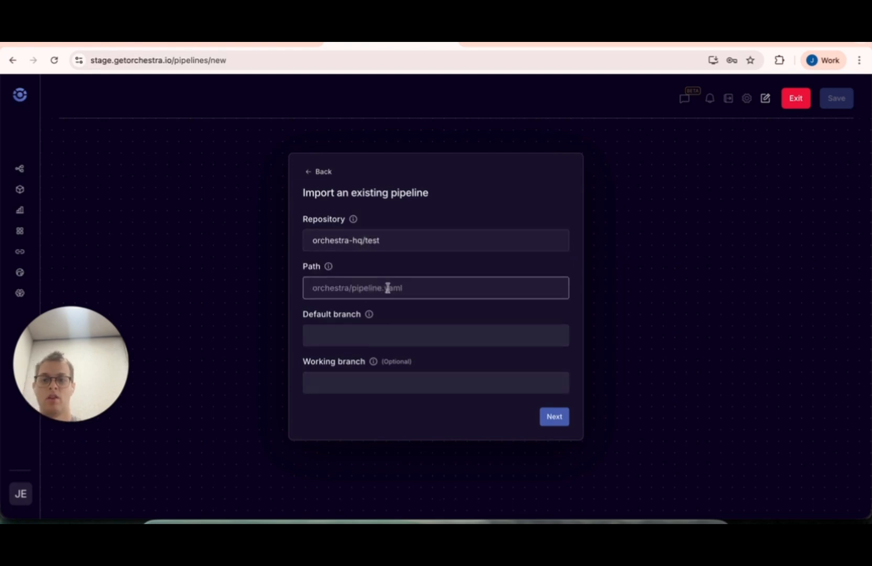
{"action": "key", "text": "ctrl+Tab"}
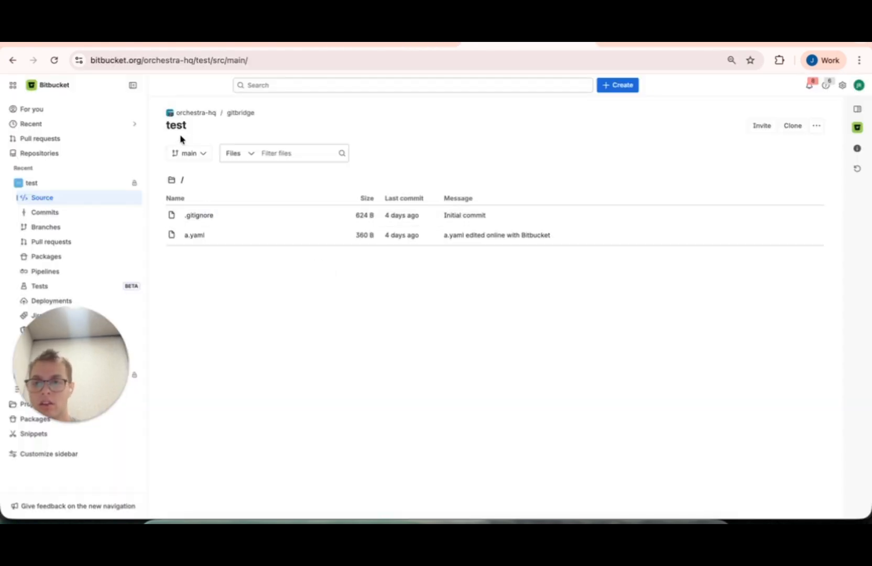
{"action": "key", "text": "ctrl+shift+Tab"}
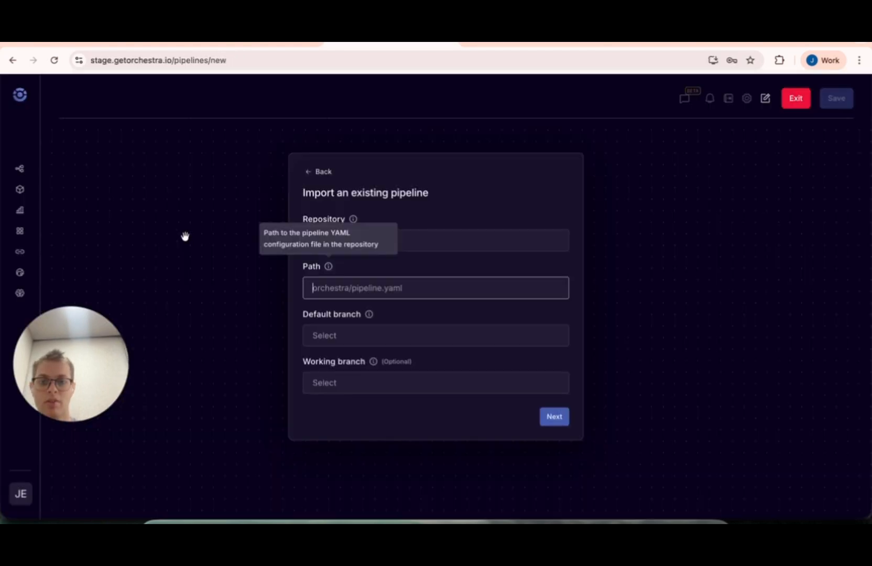
{"action": "type", "text": "a.yaml"}
{"action": "key", "text": "Tab"}
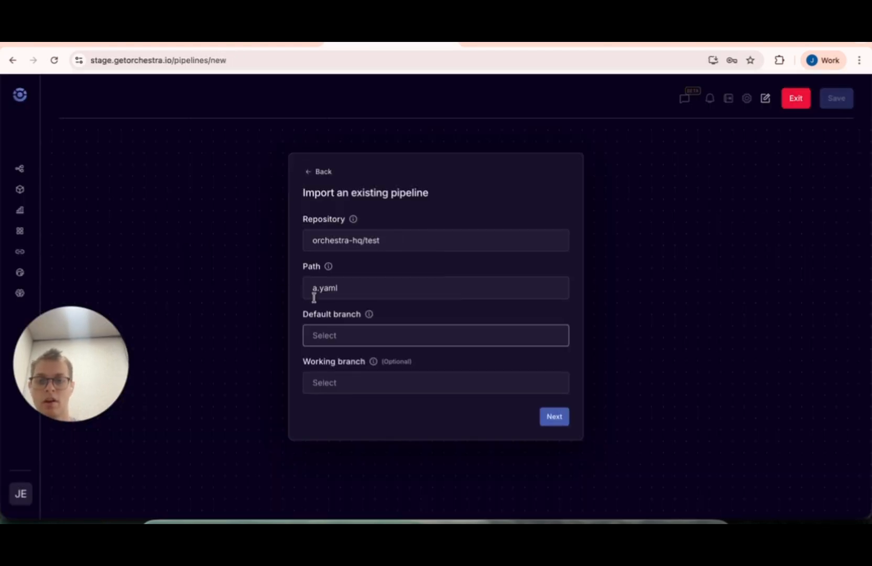
Step: Set main as the default branch and proceed with importing the pipeline
{"action": "left_click", "coordinate": [350, 346]}
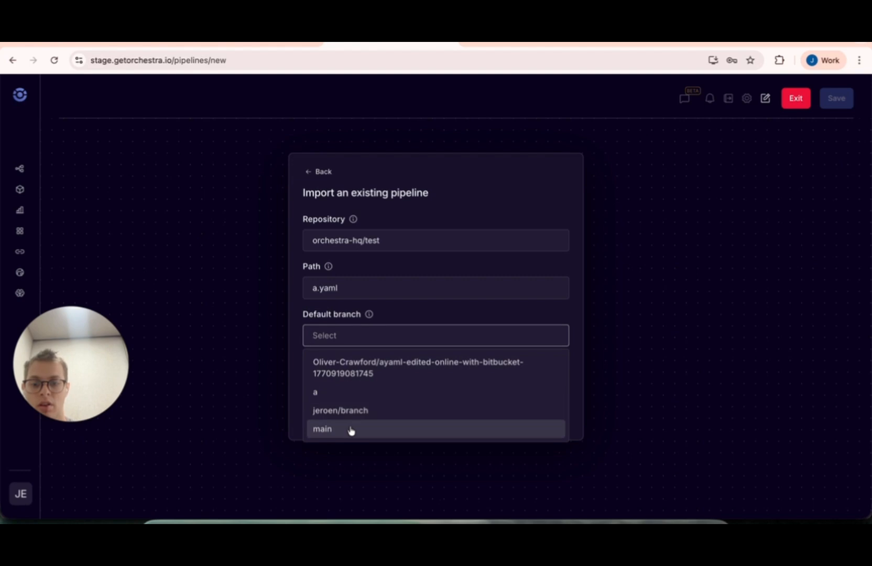
{"action": "left_click", "coordinate": [350, 430]}
{"action": "left_click", "coordinate": [554, 417]}
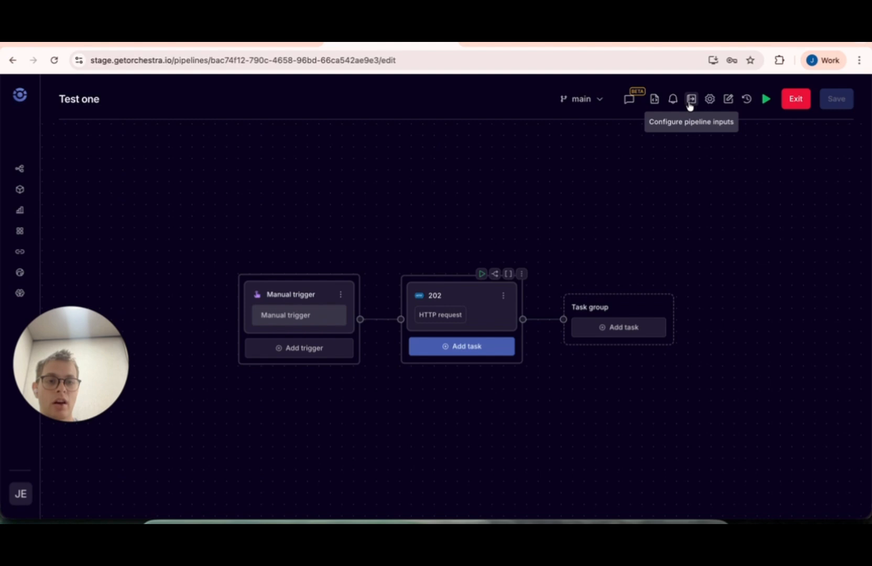
Step: View the imported pipeline's source file in Bitbucket and return to the pipeline editor
{"action": "left_click", "coordinate": [654, 99]}
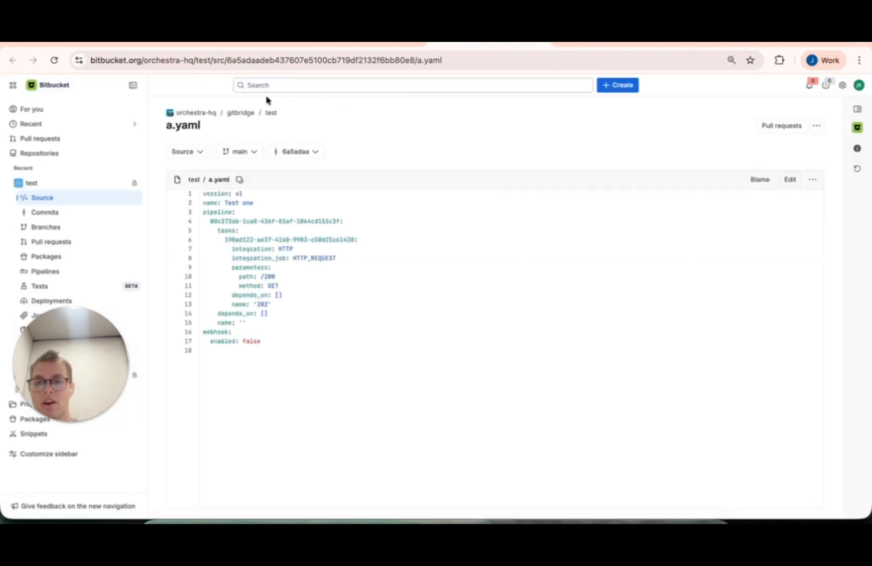
{"action": "left_click", "coordinate": [391, 45]}
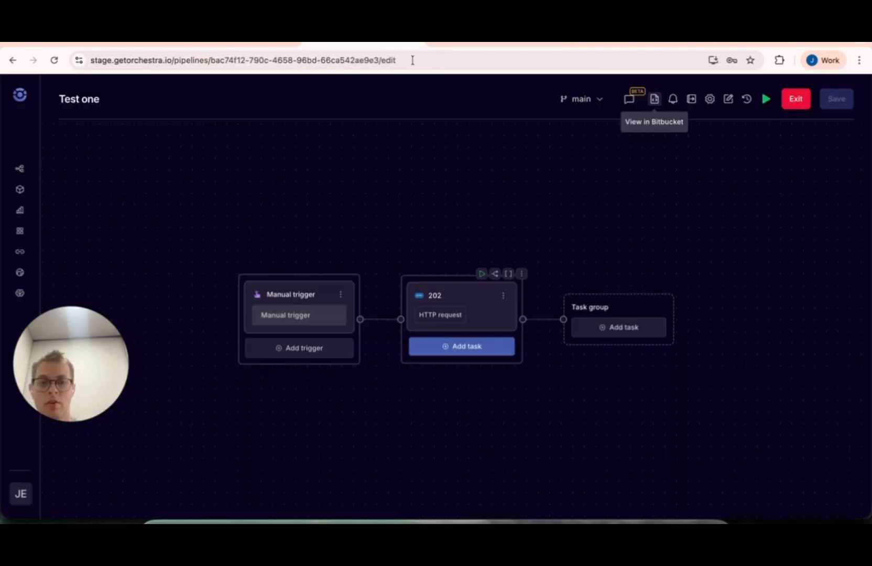
Step: Check out and push a new branch from main, named with the user's first name followed by /example-2
{"action": "left_click", "coordinate": [602, 100]}
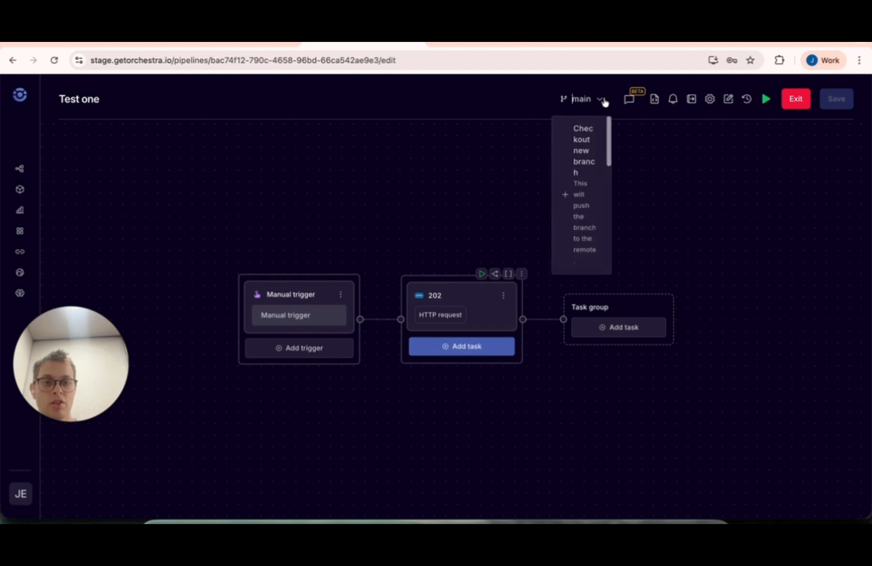
{"action": "left_click", "coordinate": [579, 184]}
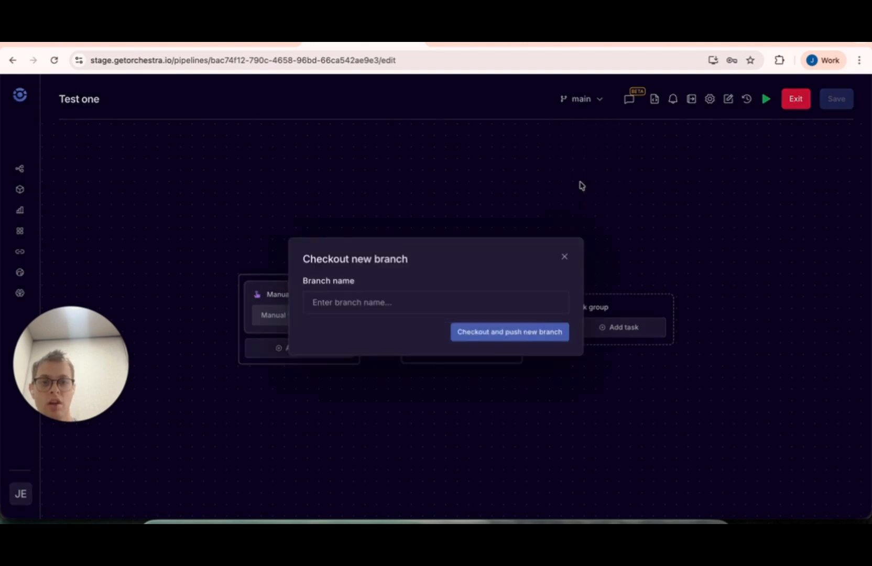
{"action": "left_click", "coordinate": [406, 311]}
{"action": "type", "text": "jeroen/examp"}
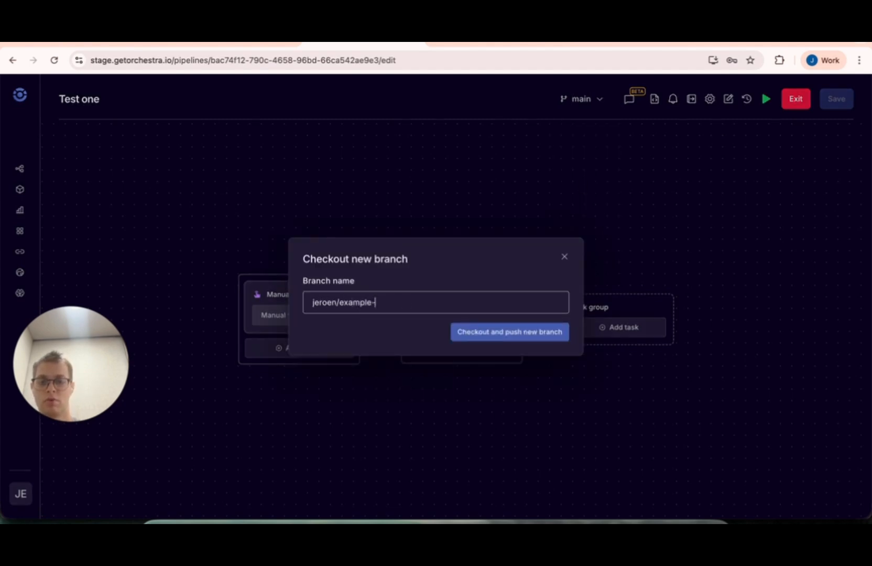
{"action": "type", "text": "le-"}
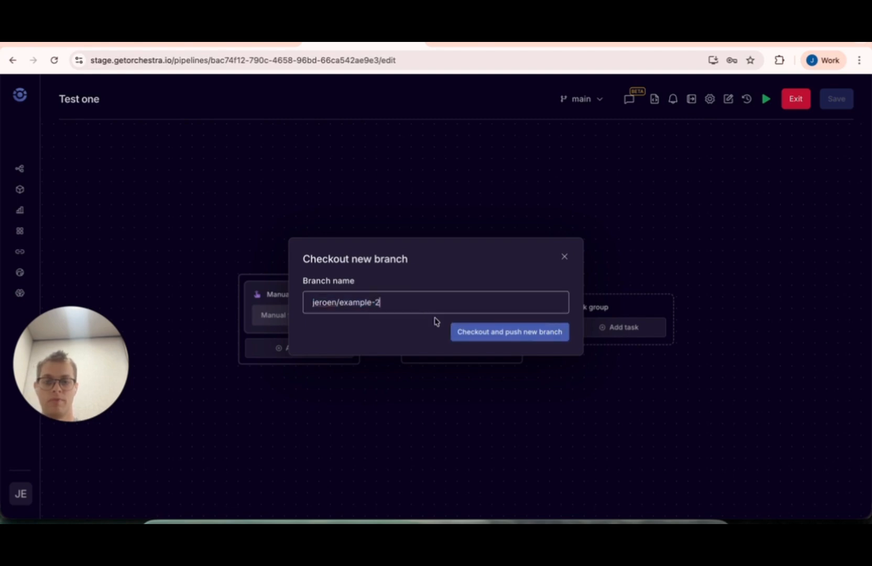
{"action": "left_click", "coordinate": [498, 342]}
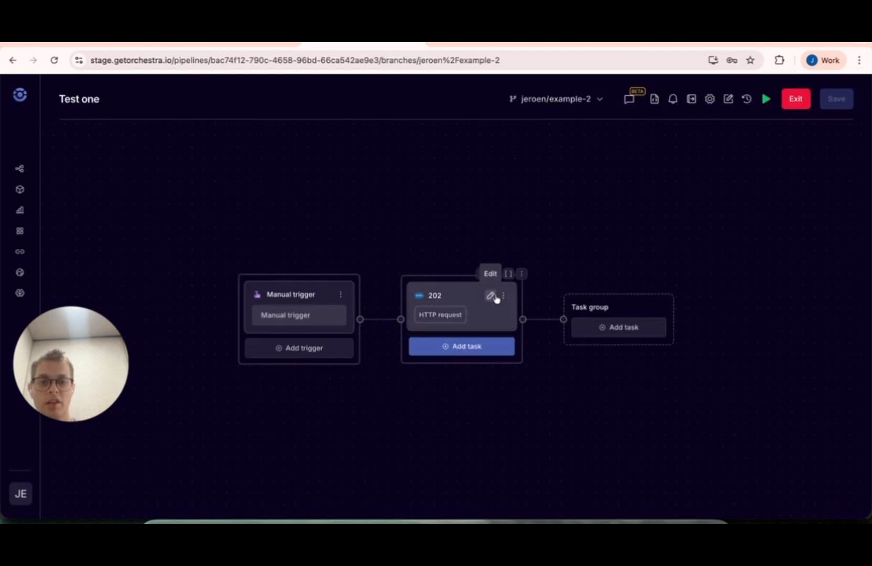
Step: Rename the pipeline's HTTP request task to "202 demo call"
{"action": "left_click", "coordinate": [490, 298]}
{"action": "type", "text": "demo"}
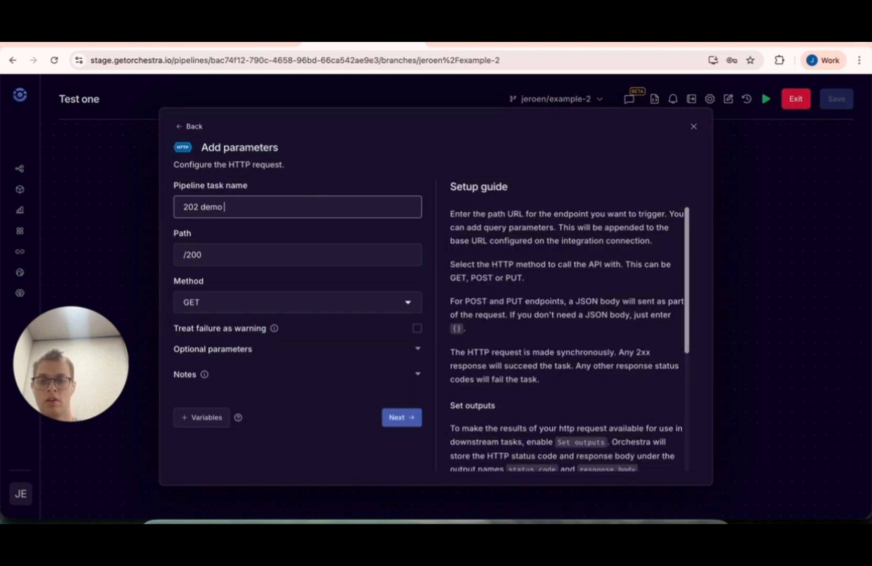
{"action": "type", "text": " call"}
{"action": "left_click", "coordinate": [402, 418]}
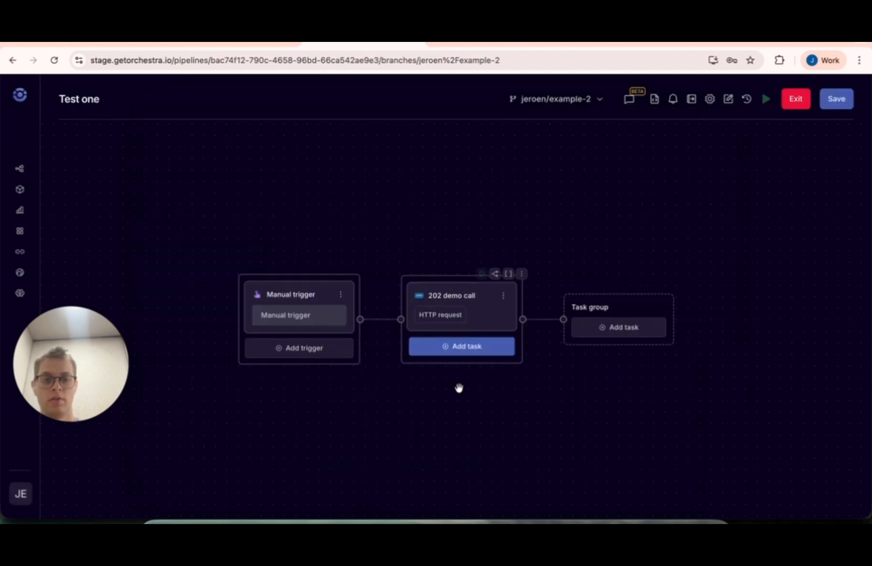
Step: Save the renamed task to the current branch with the commit message "my commit"
{"action": "left_click", "coordinate": [837, 99]}
{"action": "left_click", "coordinate": [564, 393]}
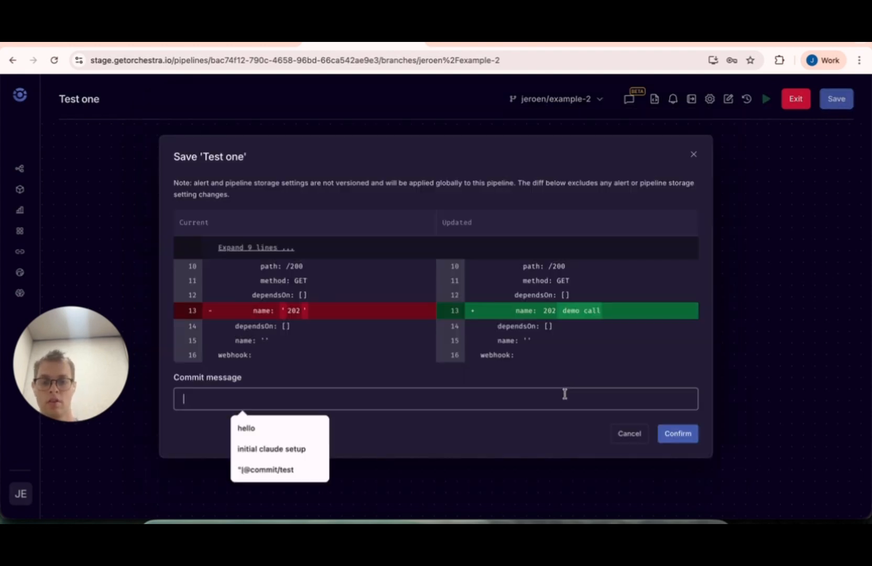
{"action": "type", "text": "my commit"}
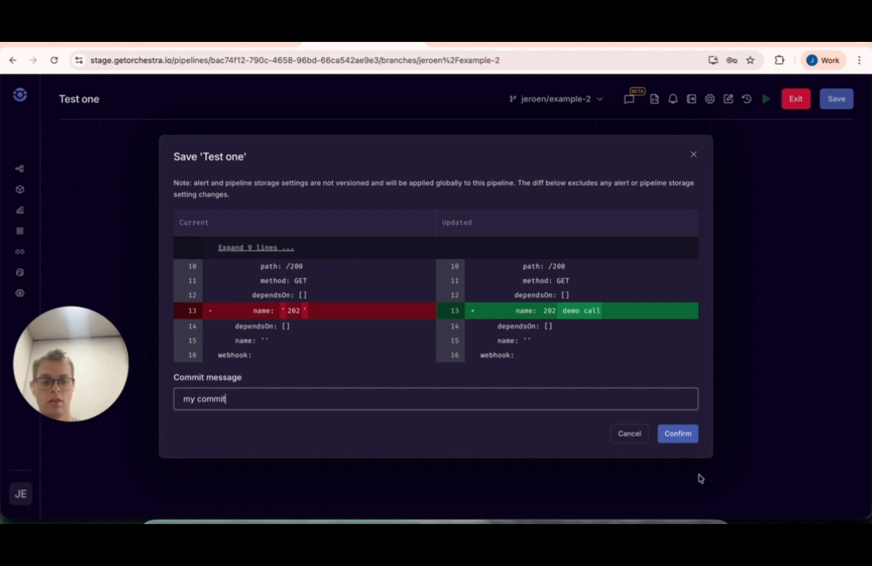
{"action": "left_click", "coordinate": [687, 436]}
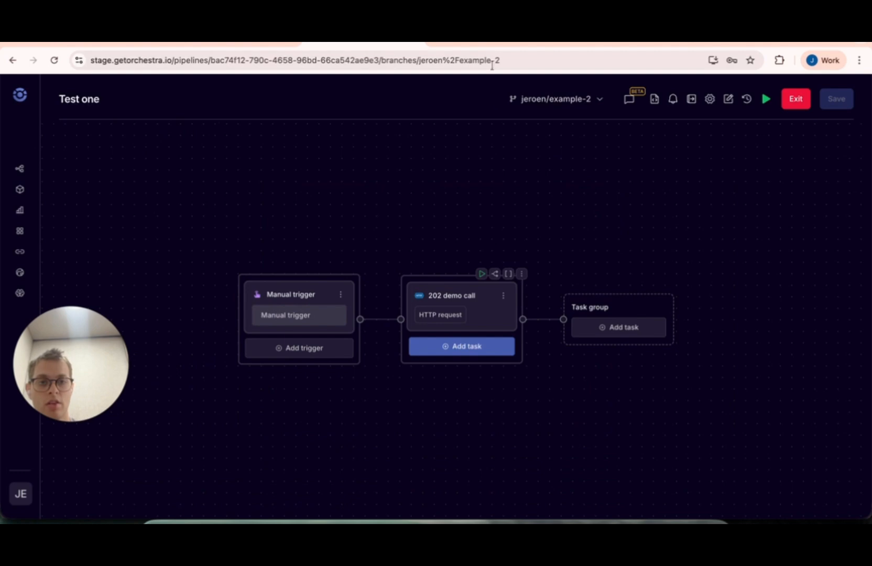
Step: Switch to Bitbucket and view a.yaml on the new example-2 branch together with its commit history
{"action": "left_click", "coordinate": [492, 43]}
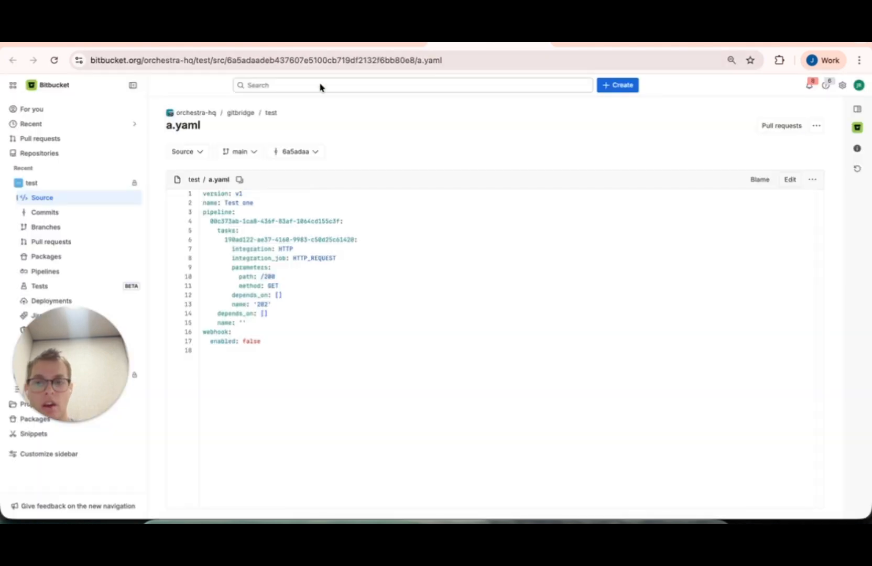
{"action": "left_click", "coordinate": [250, 154]}
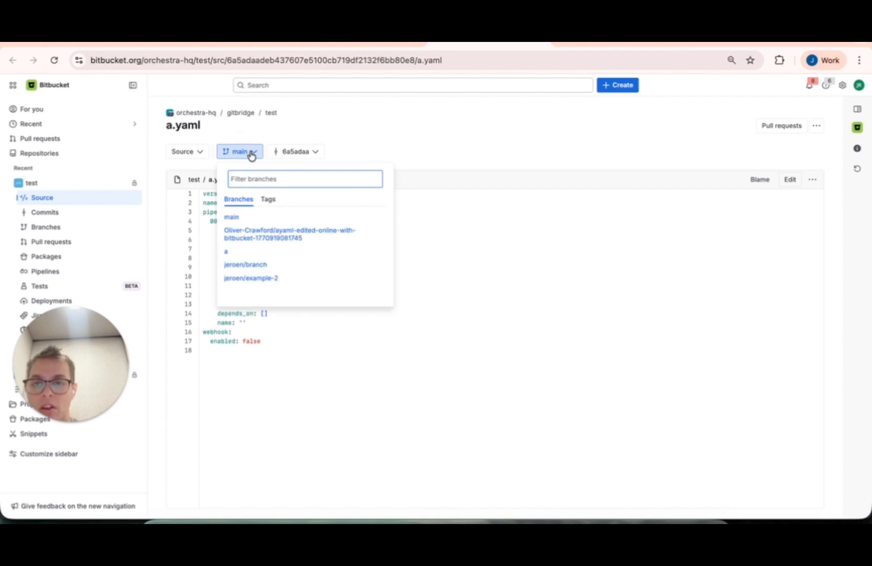
{"action": "left_click", "coordinate": [247, 281]}
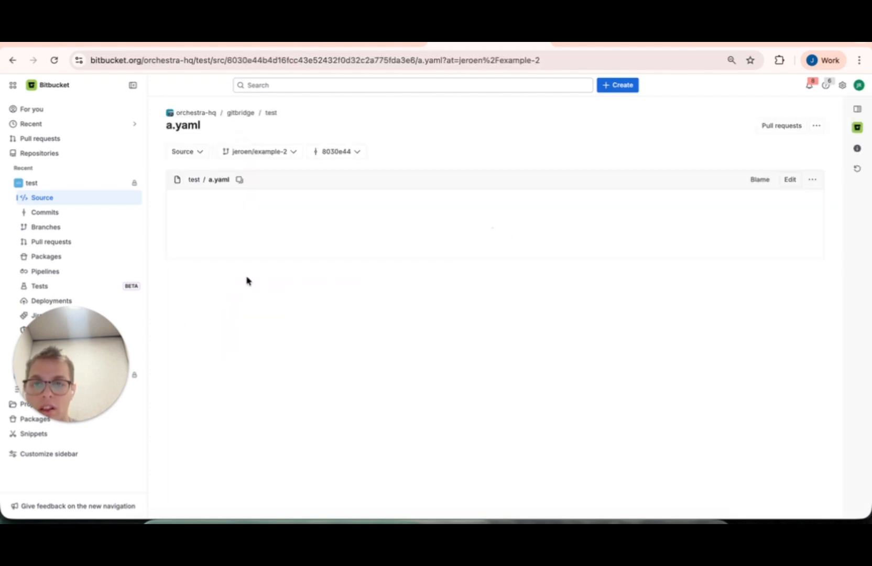
{"action": "left_click", "coordinate": [357, 154]}
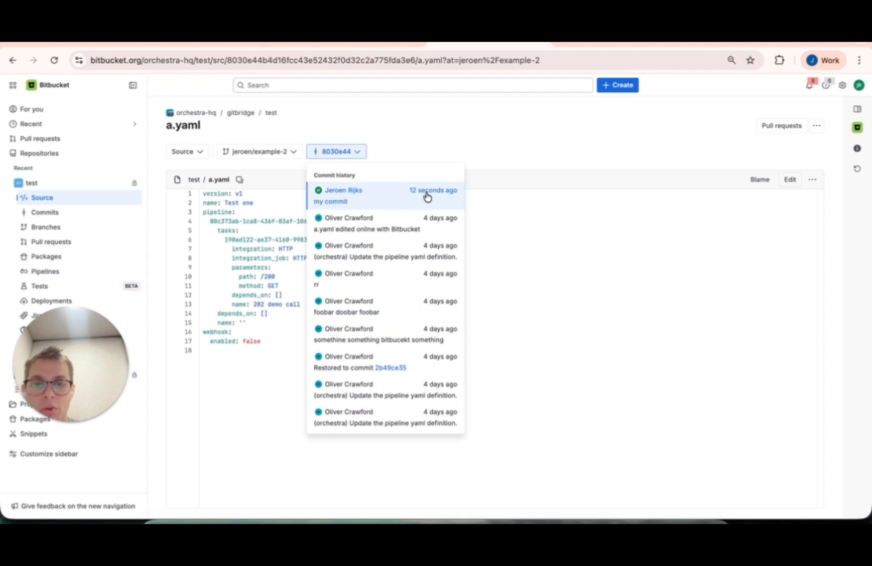
{"action": "left_click", "coordinate": [512, 150]}
Step: Return to the Orchestra pipeline editor and review the pipeline's commit history
{"action": "left_click", "coordinate": [388, 48]}
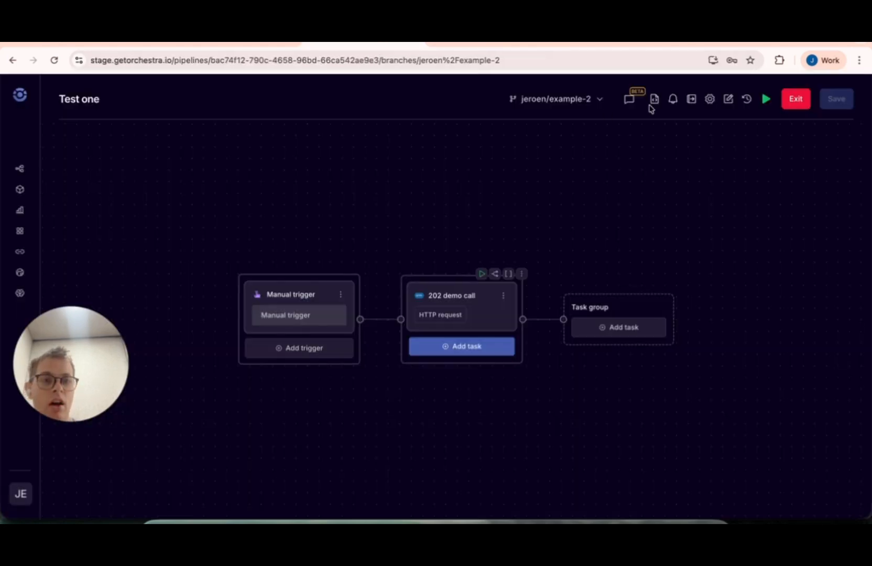
{"action": "left_click", "coordinate": [747, 101]}
{"action": "scroll", "coordinate": [750, 157], "scroll_direction": "down", "scroll_amount": 5}
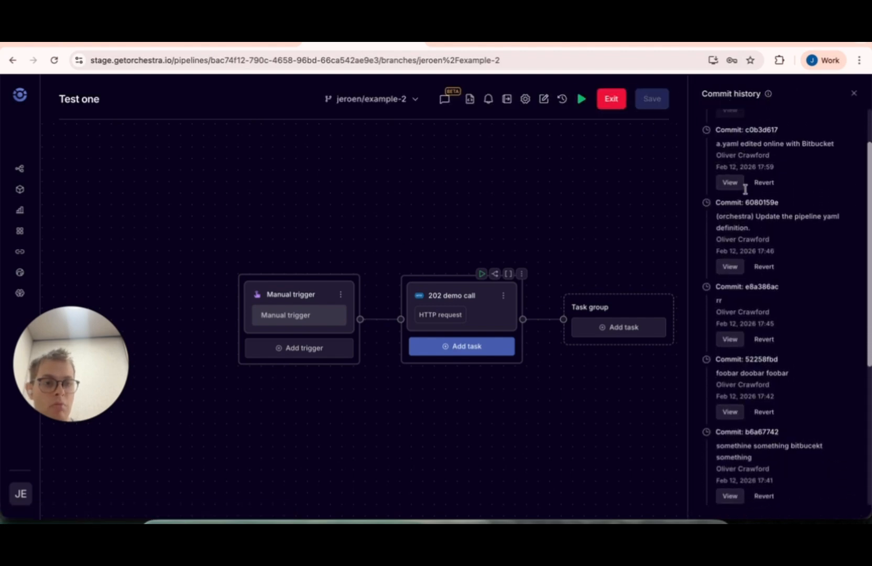
{"action": "scroll", "coordinate": [745, 188], "scroll_direction": "down", "scroll_amount": 2}
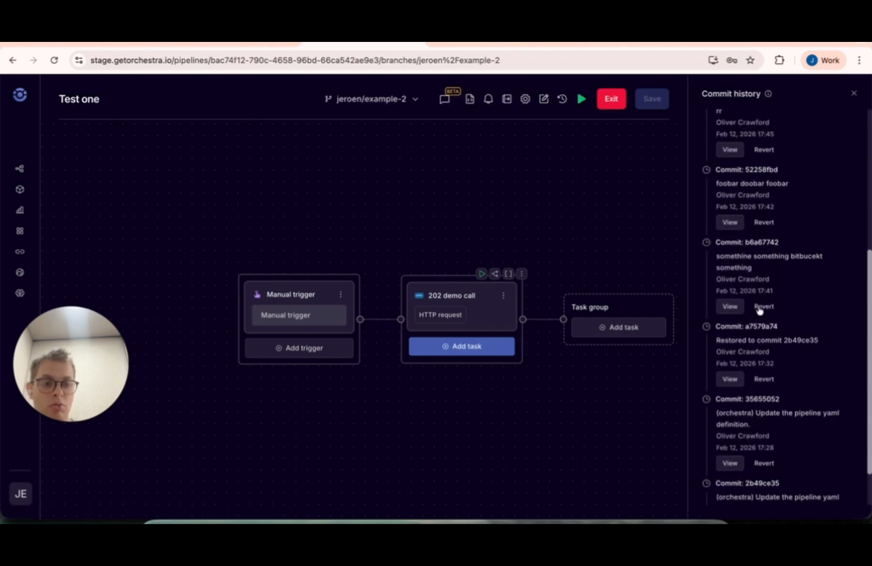
{"action": "scroll", "coordinate": [751, 388], "scroll_direction": "up", "scroll_amount": 6}
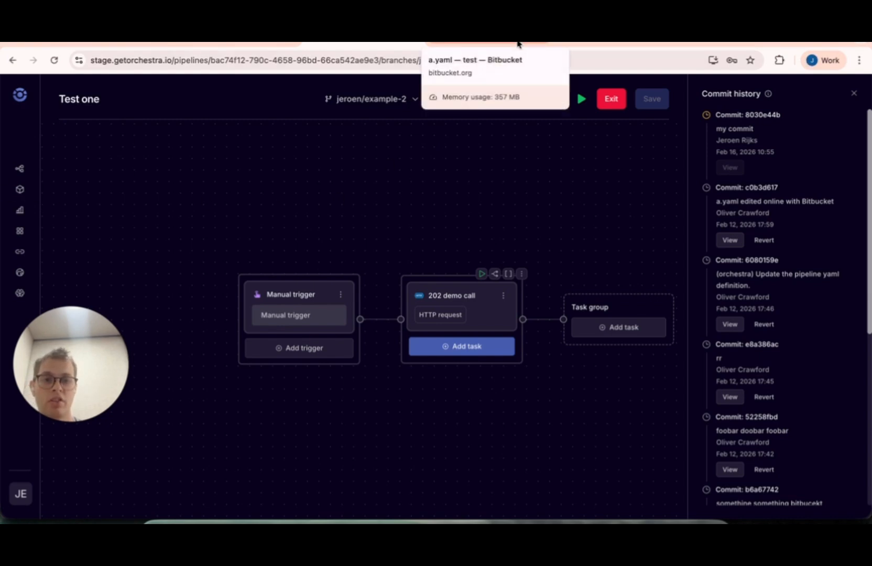
Step: Switch to Bitbucket and open the webhooks page in the test repository's workflow settings
{"action": "left_click", "coordinate": [519, 45]}
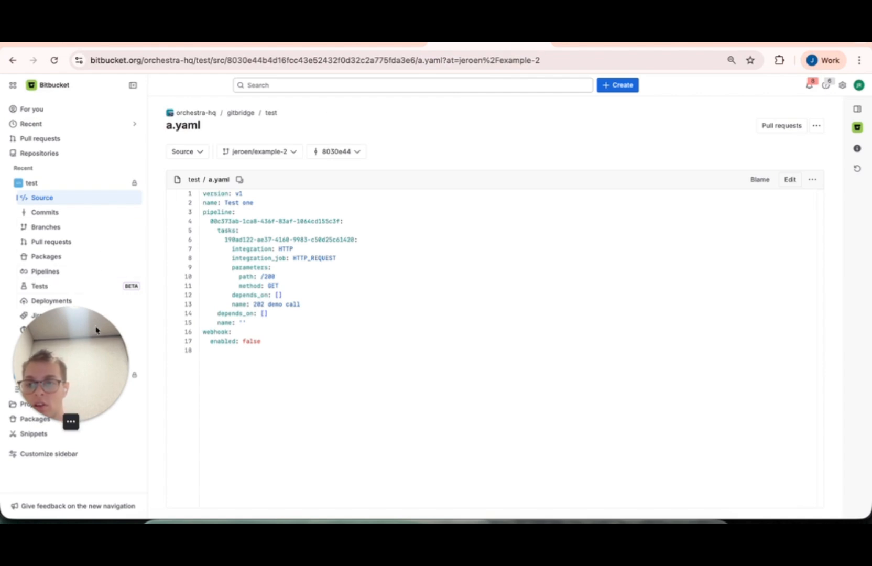
{"action": "left_click_drag", "start_coordinate": [95, 327], "coordinate": [129, 486]}
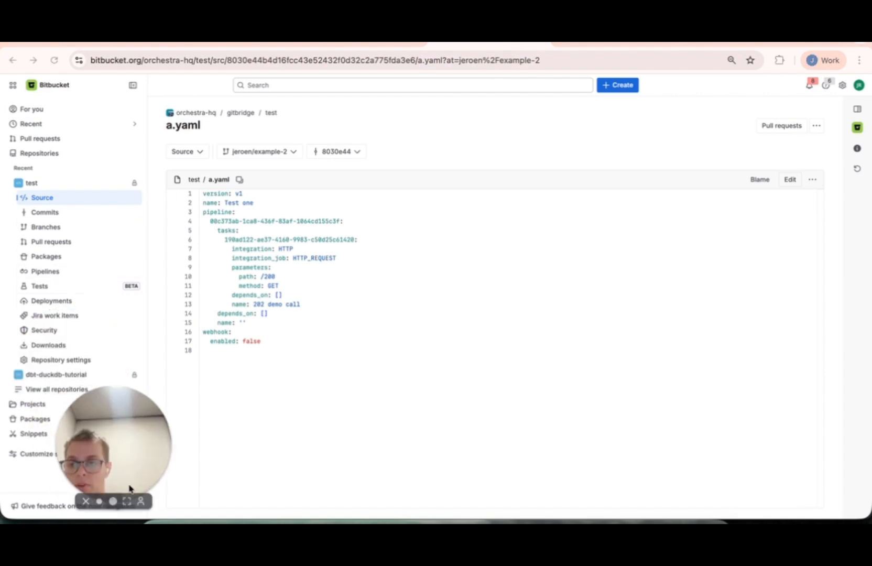
{"action": "left_click", "coordinate": [53, 359]}
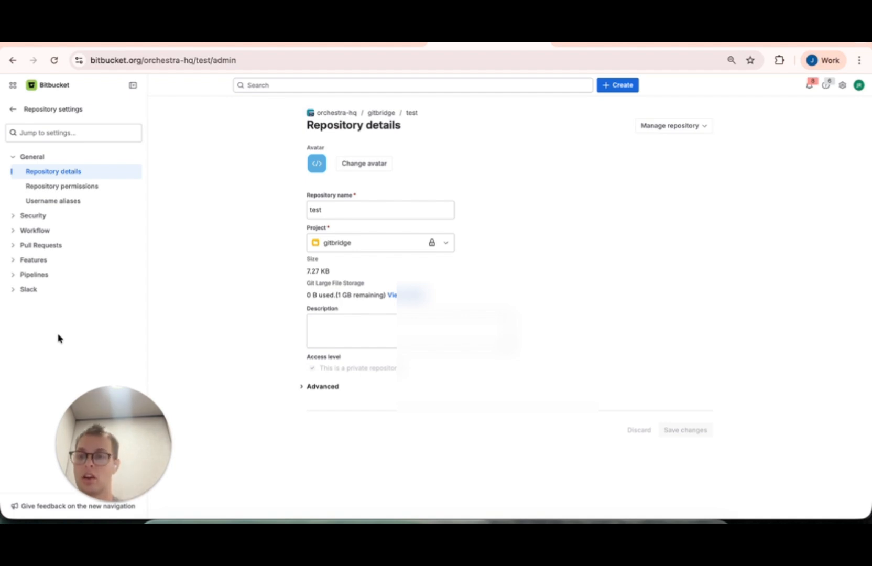
{"action": "left_click", "coordinate": [57, 231]}
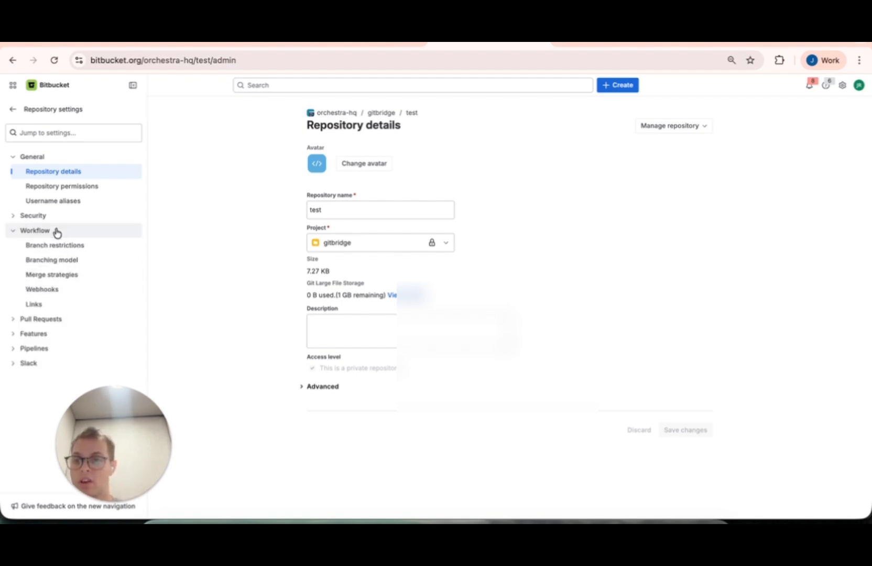
{"action": "left_click", "coordinate": [46, 290]}
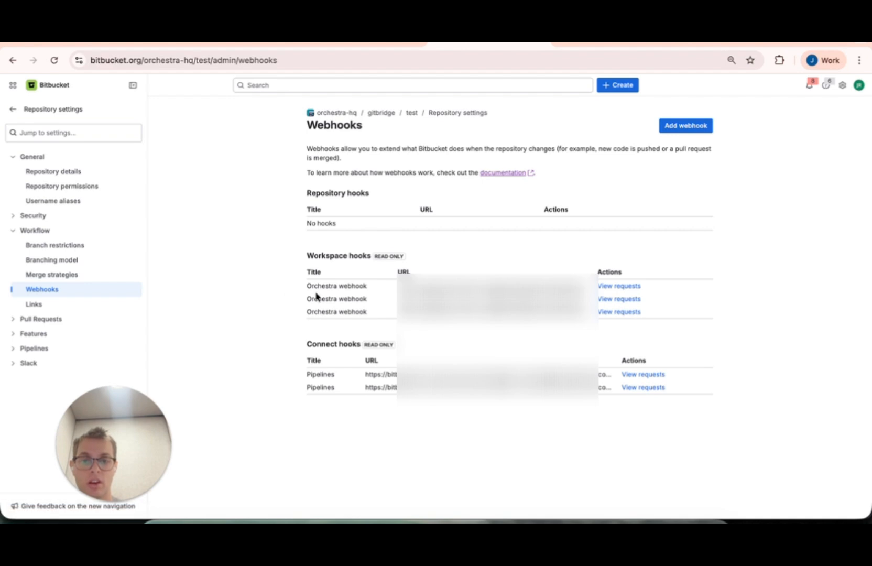
Step: View the request logs of the last Orchestra webhook under the workspace hooks and examine its trigger
{"action": "left_click_drag", "start_coordinate": [307, 314], "coordinate": [548, 310]}
{"action": "left_click", "coordinate": [549, 310]}
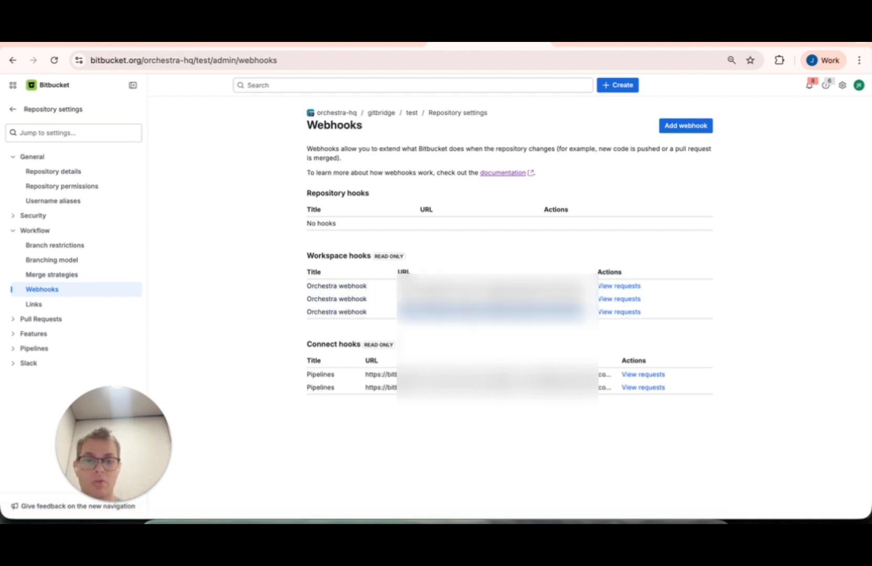
{"action": "left_click", "coordinate": [616, 312]}
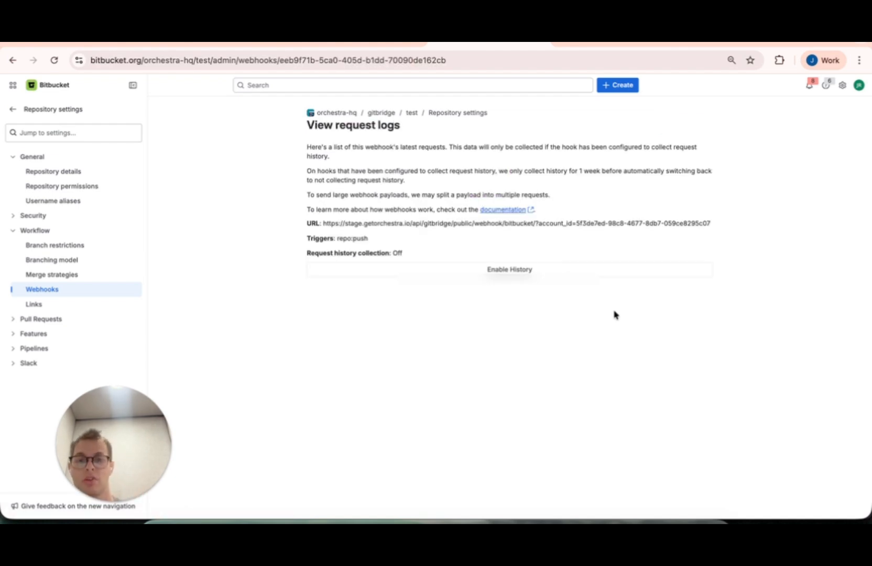
{"action": "left_click_drag", "start_coordinate": [369, 239], "coordinate": [341, 237]}
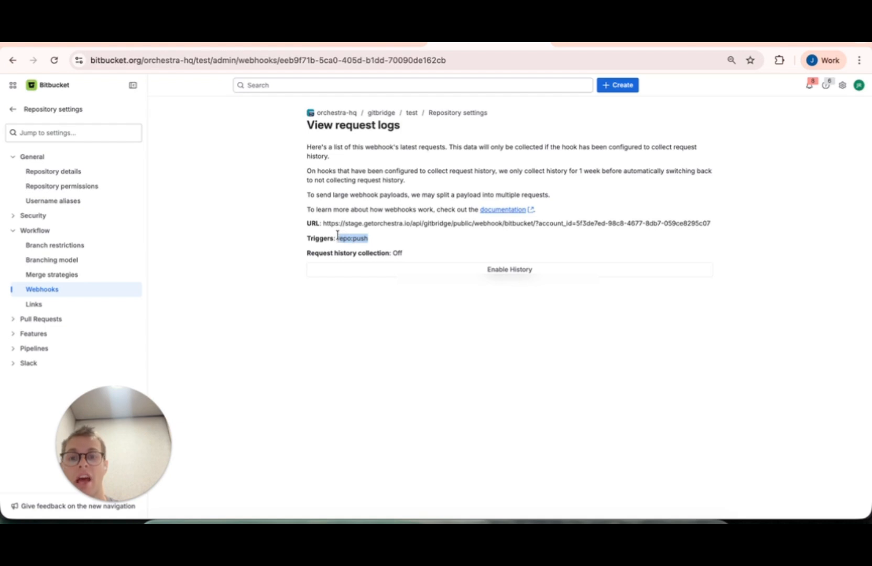
{"action": "left_click_drag", "start_coordinate": [307, 102], "coordinate": [359, 124]}
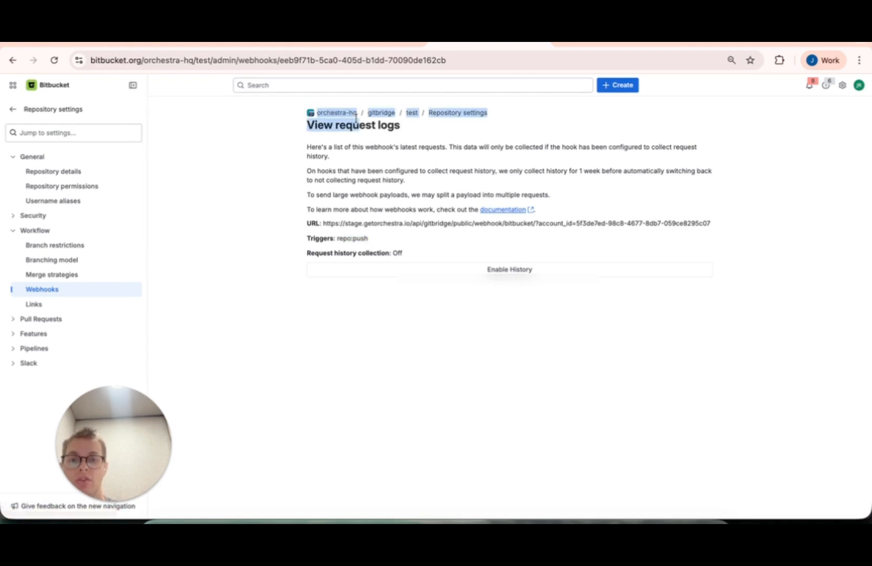
{"action": "left_click", "coordinate": [357, 118]}
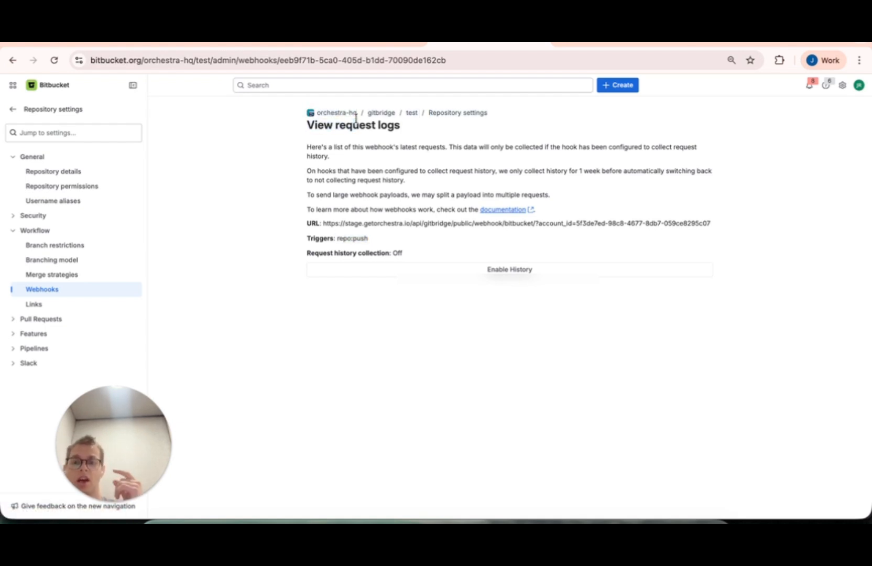